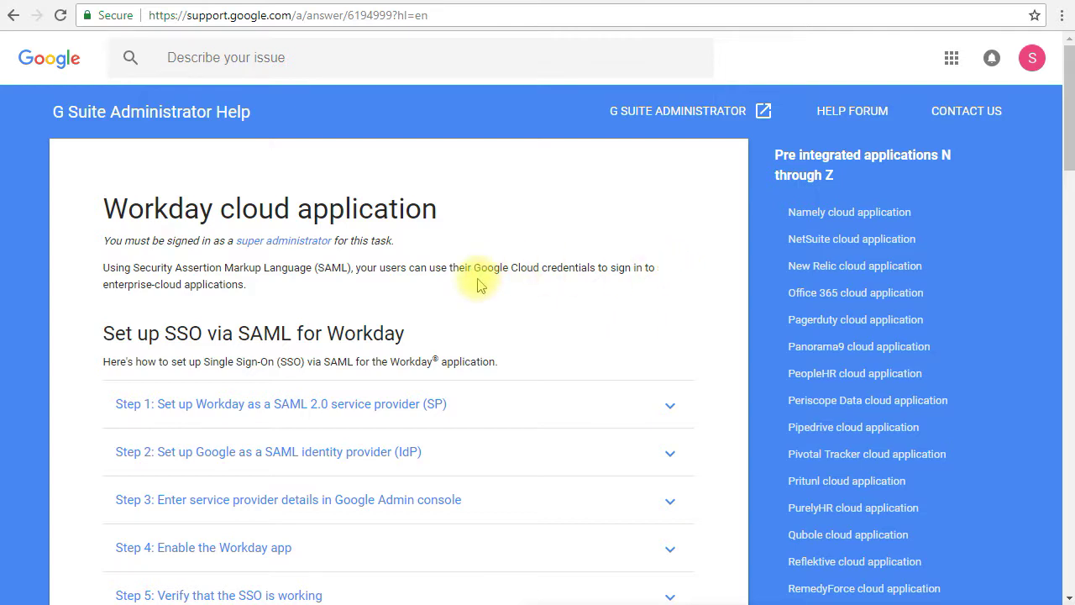
# Expand Step 1 of the Workday help article, then bring up the Admin console home.
pyautogui.scroll(-1, 479, 285)
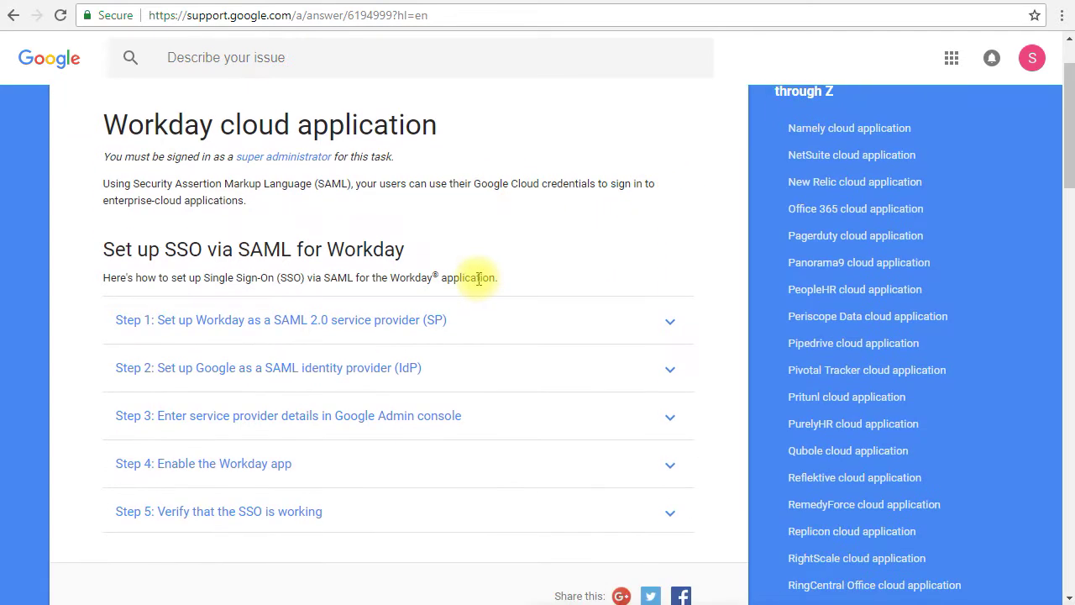
pyautogui.click(156, 337)
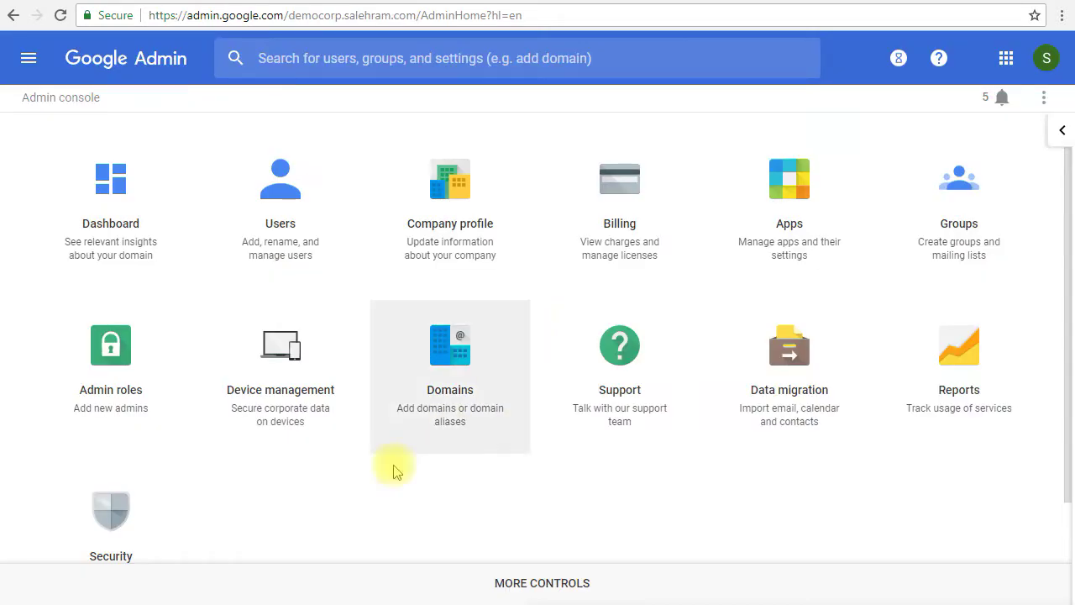
# Open Security's single sign-on (SSO) settings showing the Google IdP details.
pyautogui.click(103, 531)
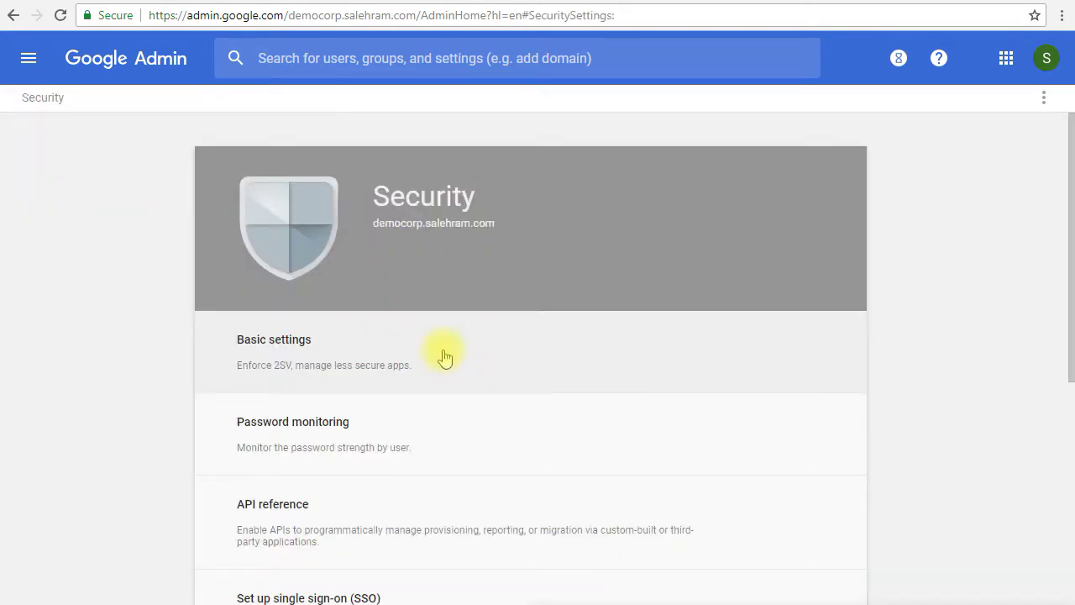
pyautogui.scroll(-2, 445, 357)
pyautogui.click(409, 445)
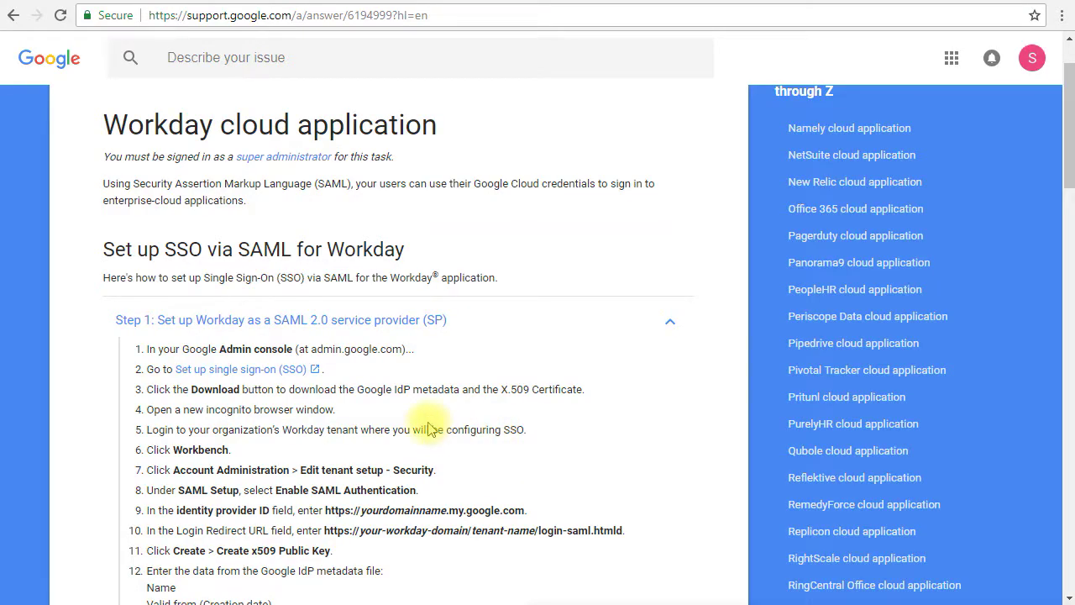
# Read through Step 1 and expand Step 2 of the Workday article, then return to SSO settings.
pyautogui.scroll(-1, 163, 235)
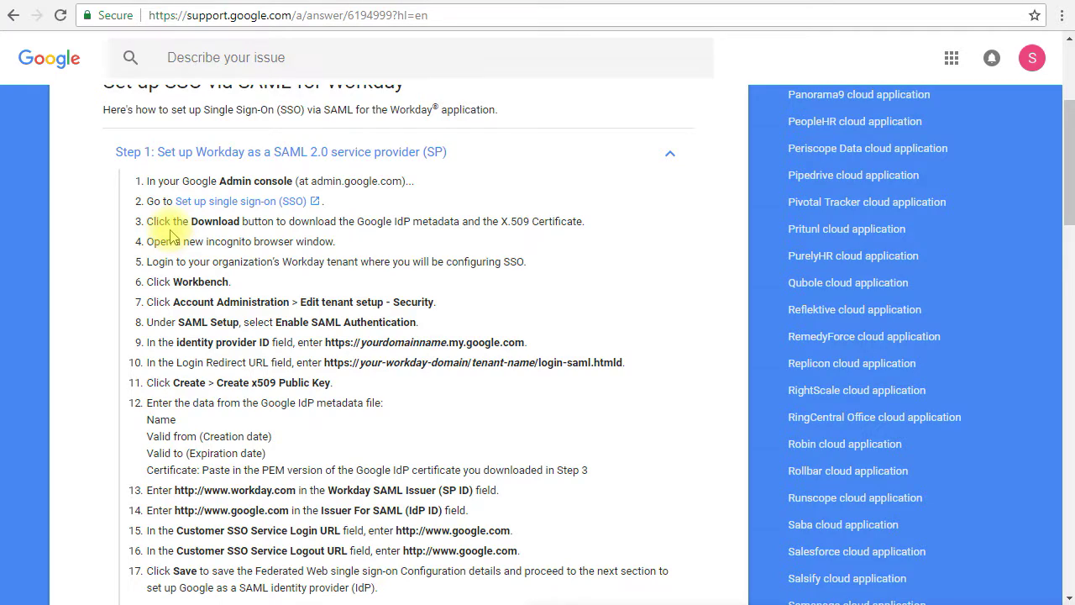
pyautogui.scroll(-1, 170, 238)
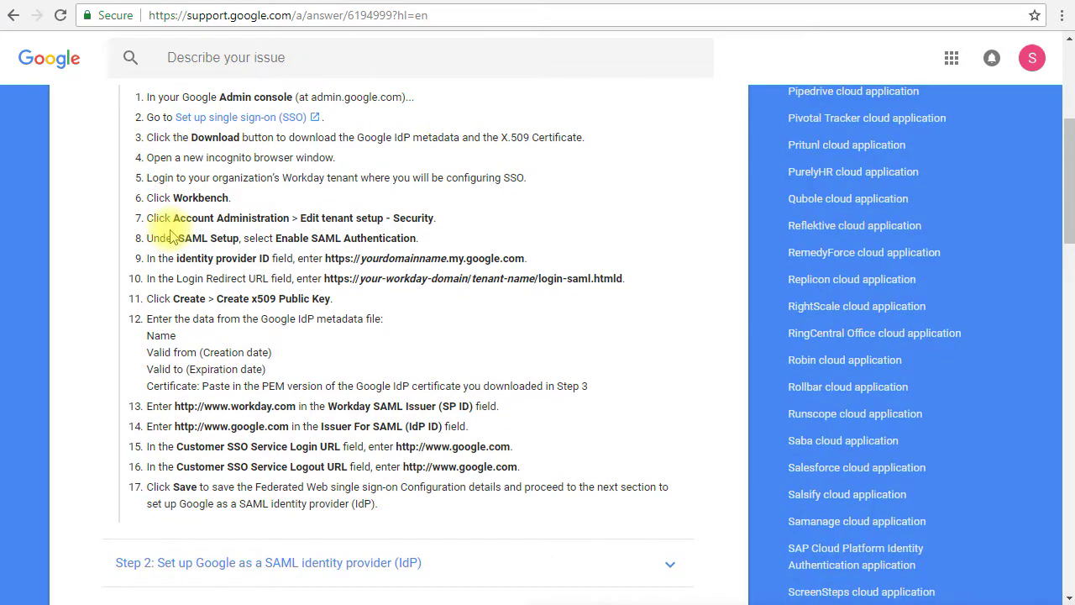
pyautogui.scroll(-1, 171, 238)
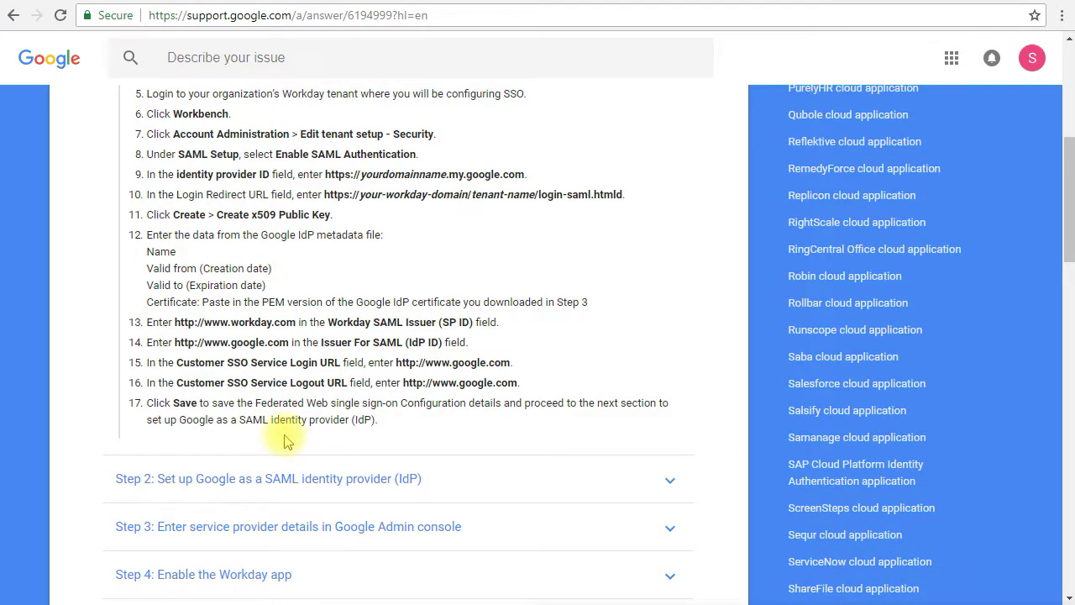
pyautogui.scroll(-1, 284, 437)
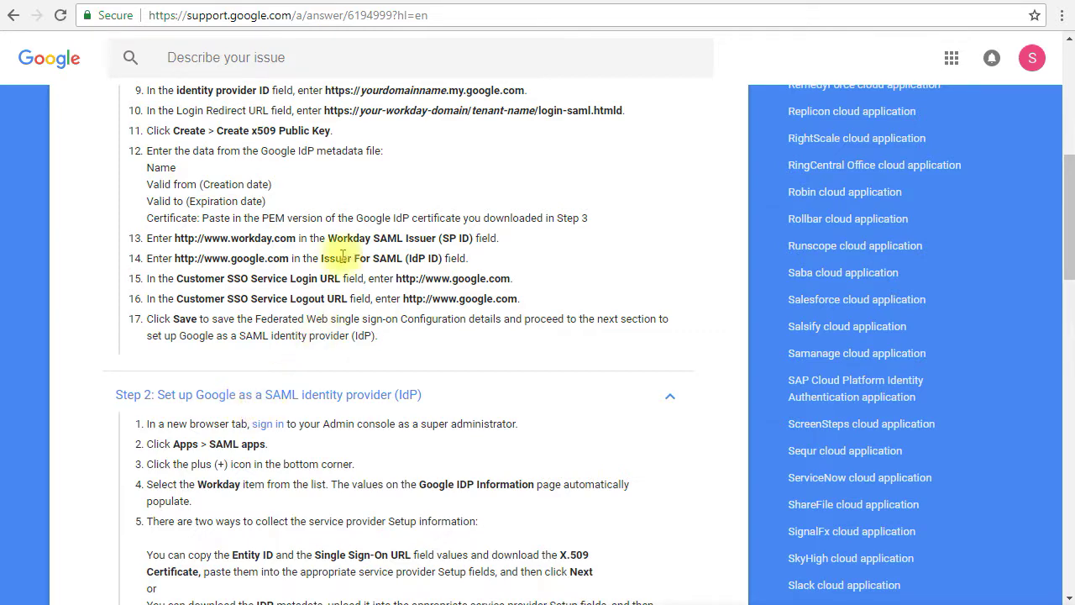
pyautogui.click(409, 2)
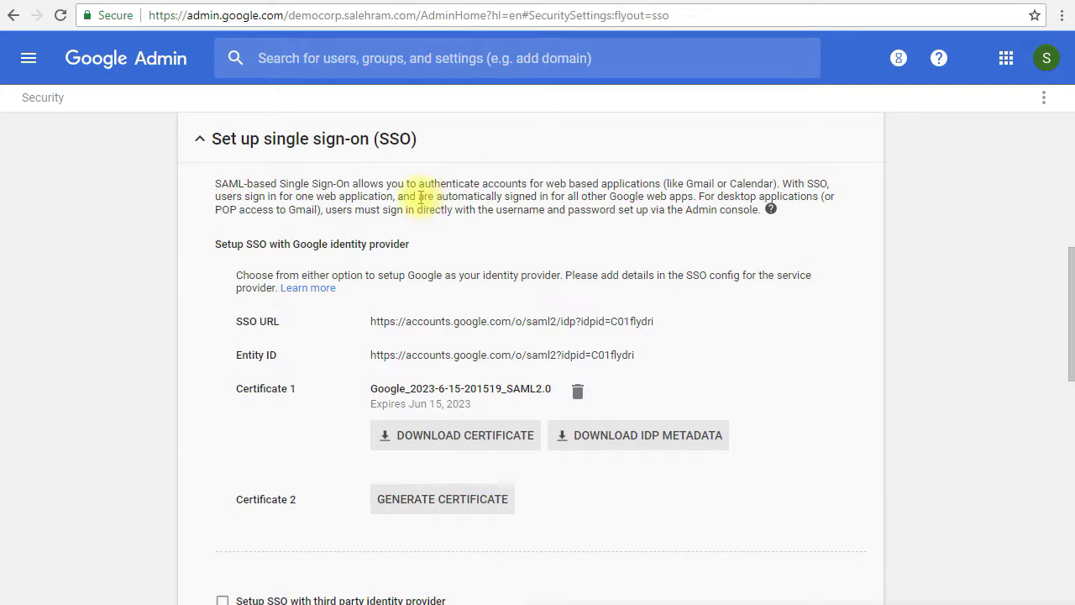
# Close the SSO panel and go to Apps > SAML apps, which is empty.
pyautogui.click(302, 144)
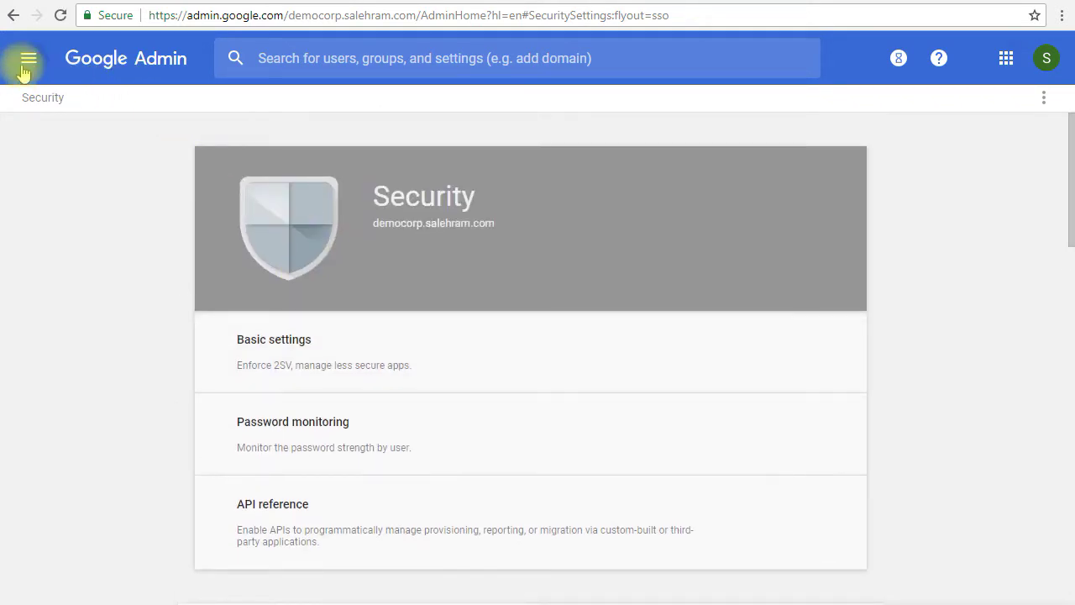
pyautogui.click(28, 60)
pyautogui.moveTo(139, 286)
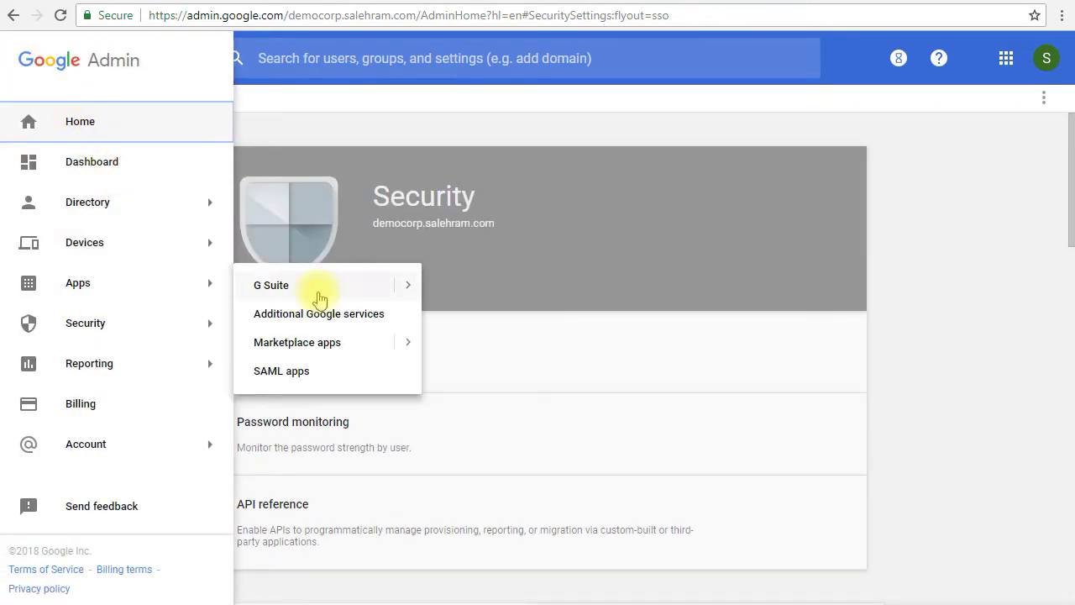
pyautogui.click(317, 372)
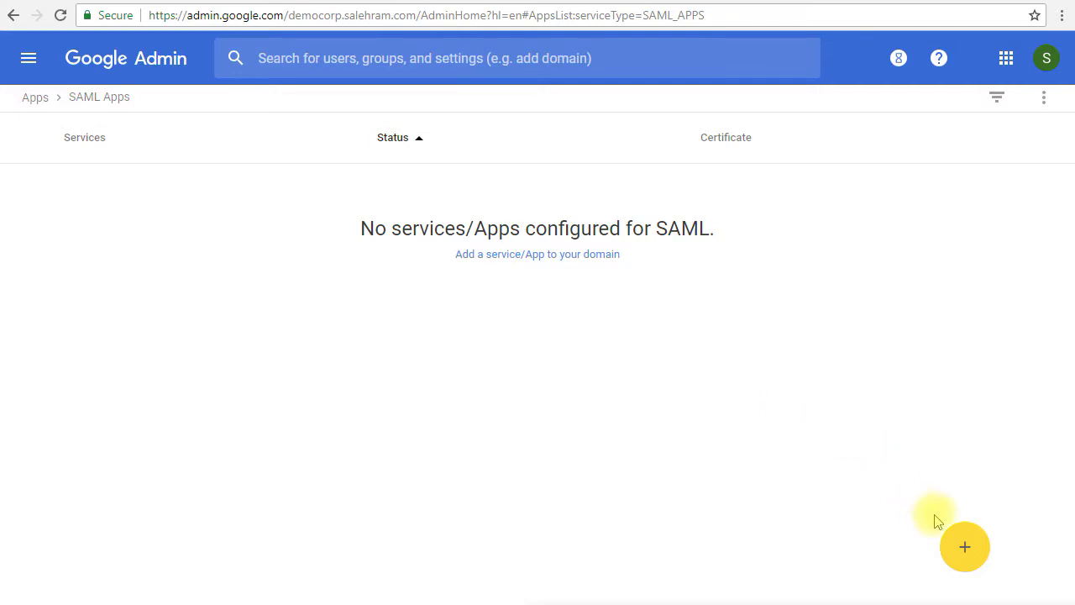
# Add a new SAML app by filtering for 'workda' and choosing Workday.
pyautogui.click(962, 545)
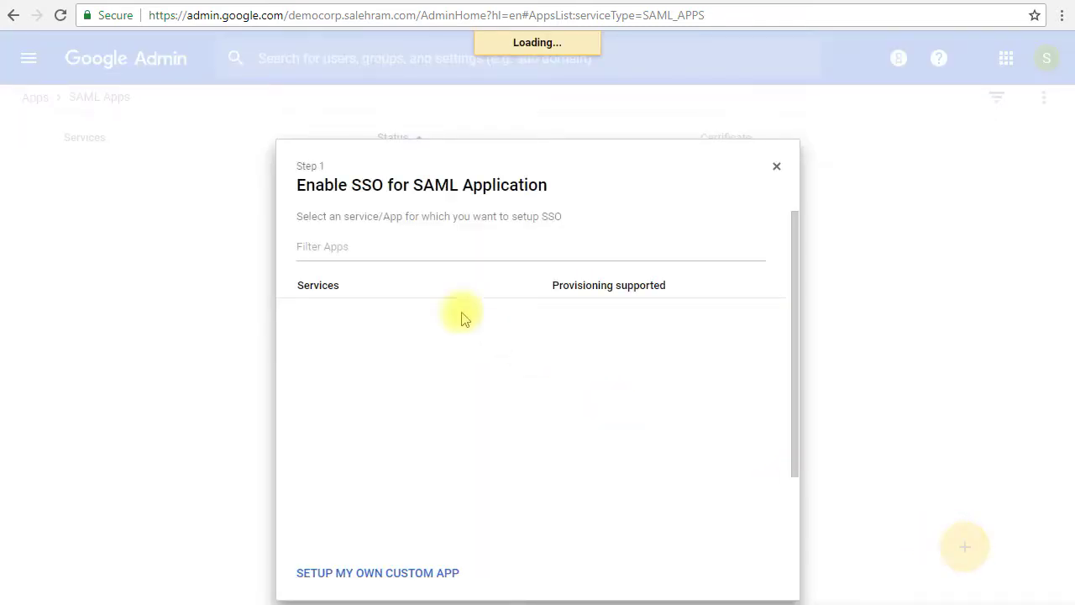
pyautogui.click(358, 243)
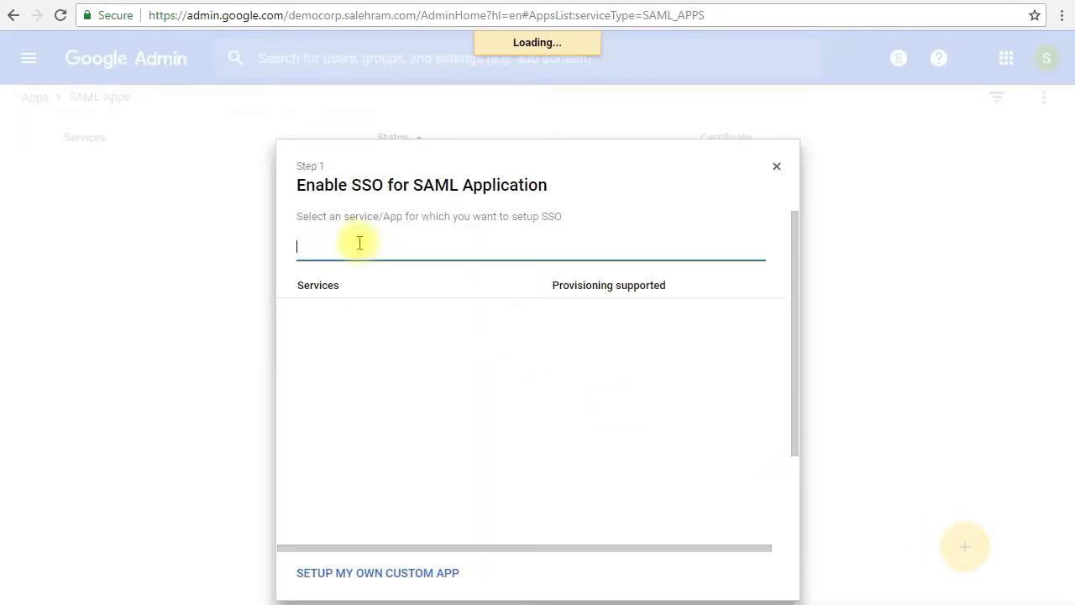
pyautogui.write('workda')
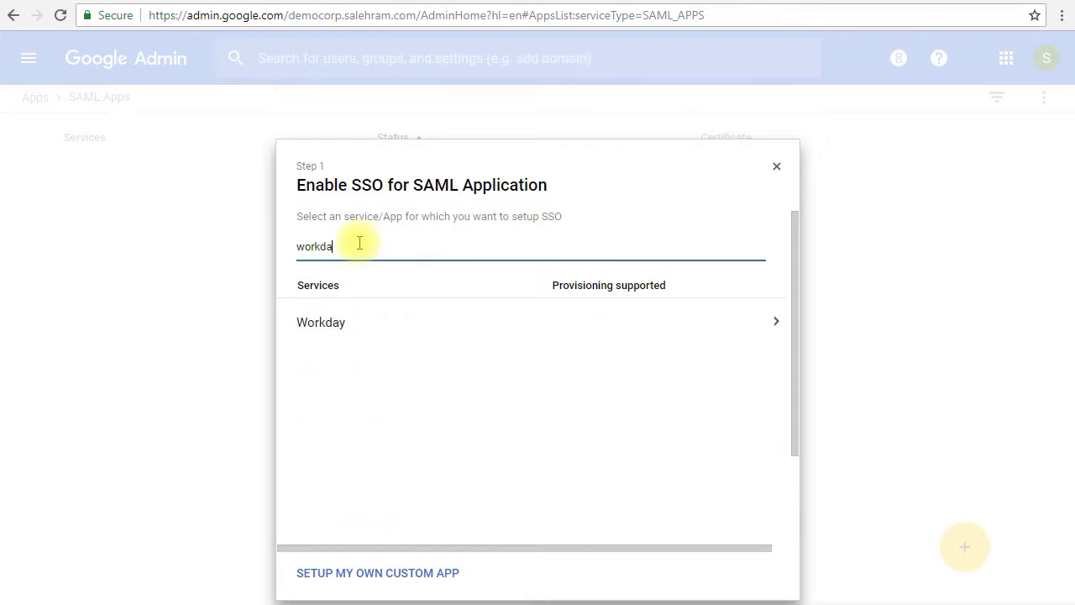
pyautogui.click(586, 344)
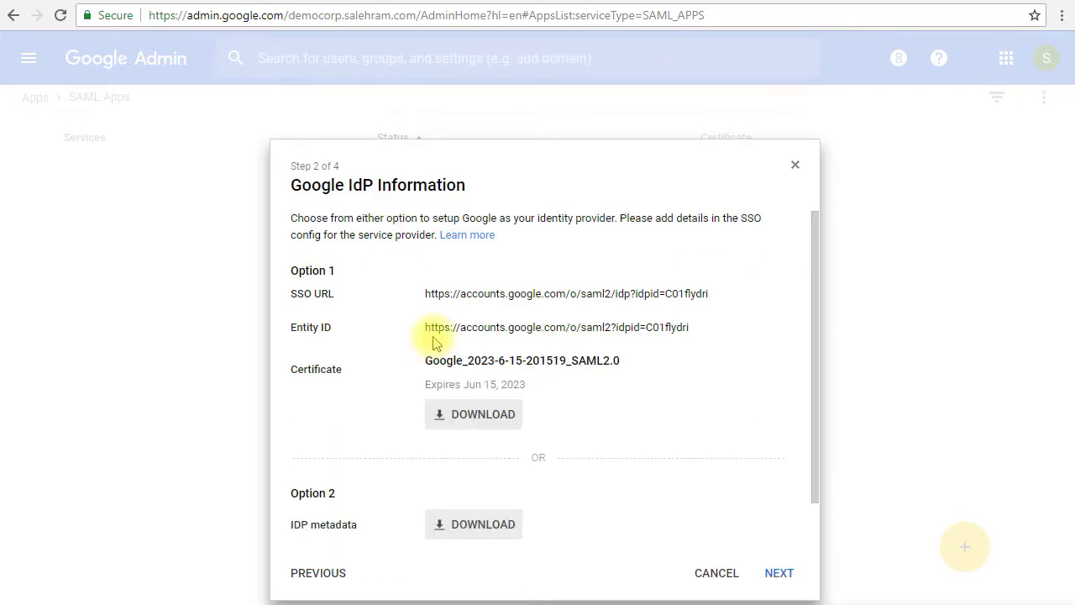
# Check the help article, then accept the Google IdP information and Workday's basic information.
pyautogui.hotkey('ctrl', 'Tab')
pyautogui.scroll(-3, 433, 343)
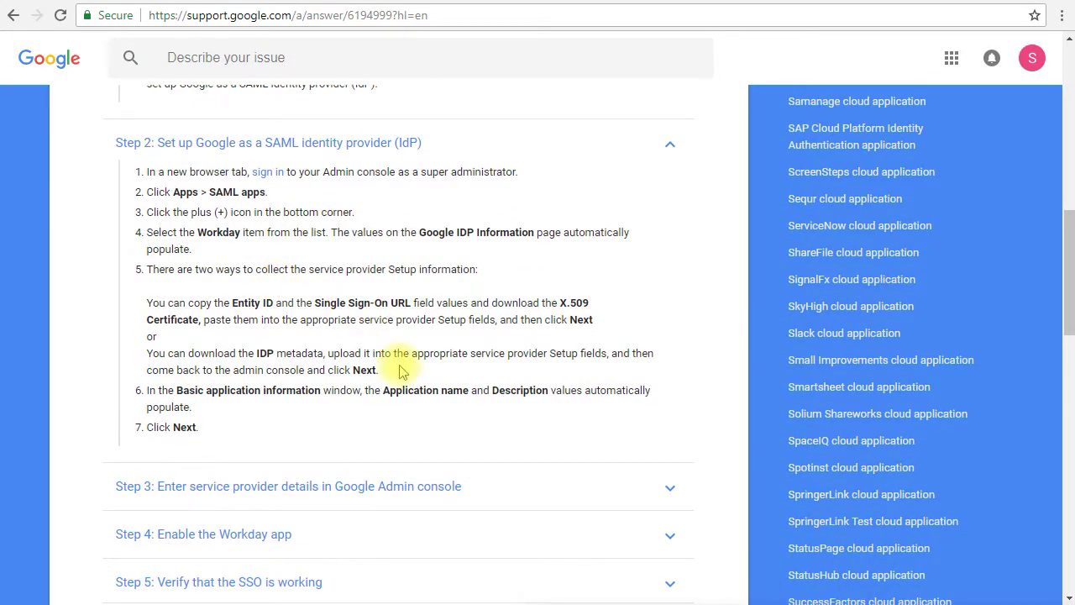
pyautogui.hotkey('ctrl', 'shift', 'Tab')
pyautogui.scroll(-1, 403, 361)
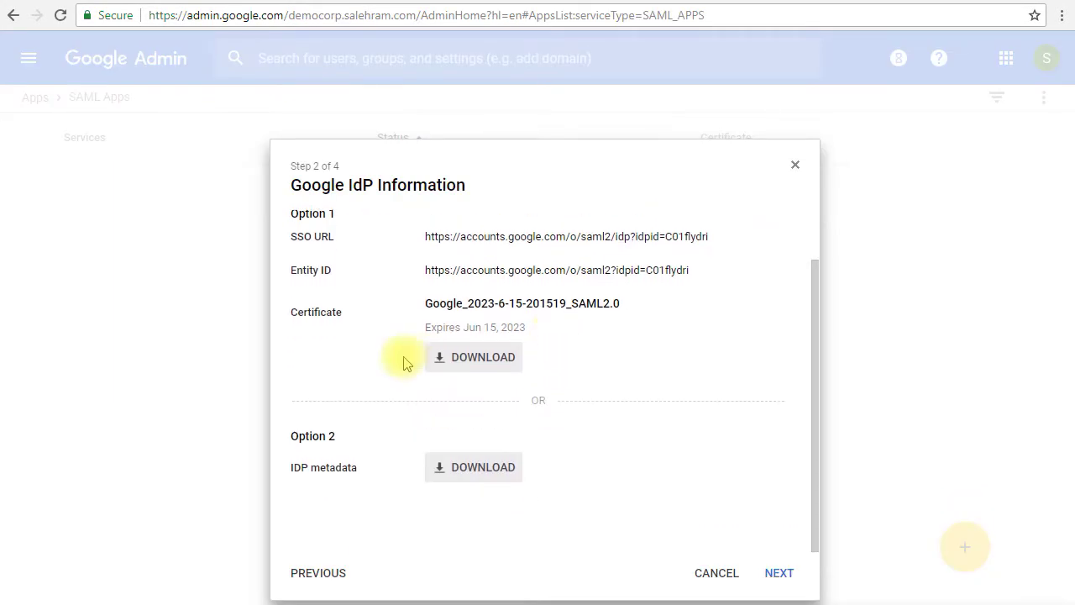
pyautogui.click(778, 573)
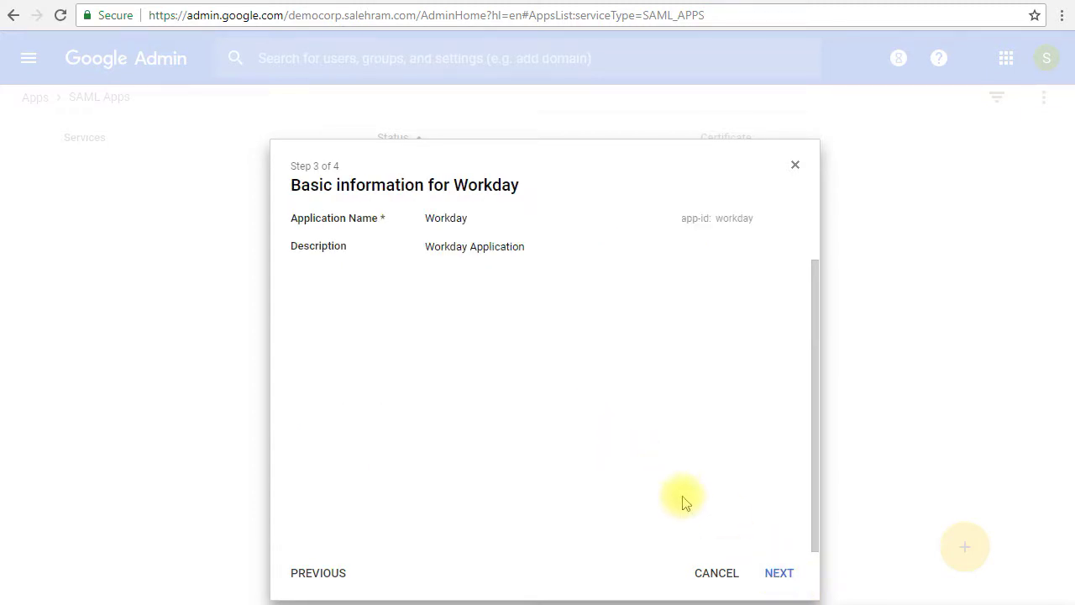
pyautogui.click(764, 575)
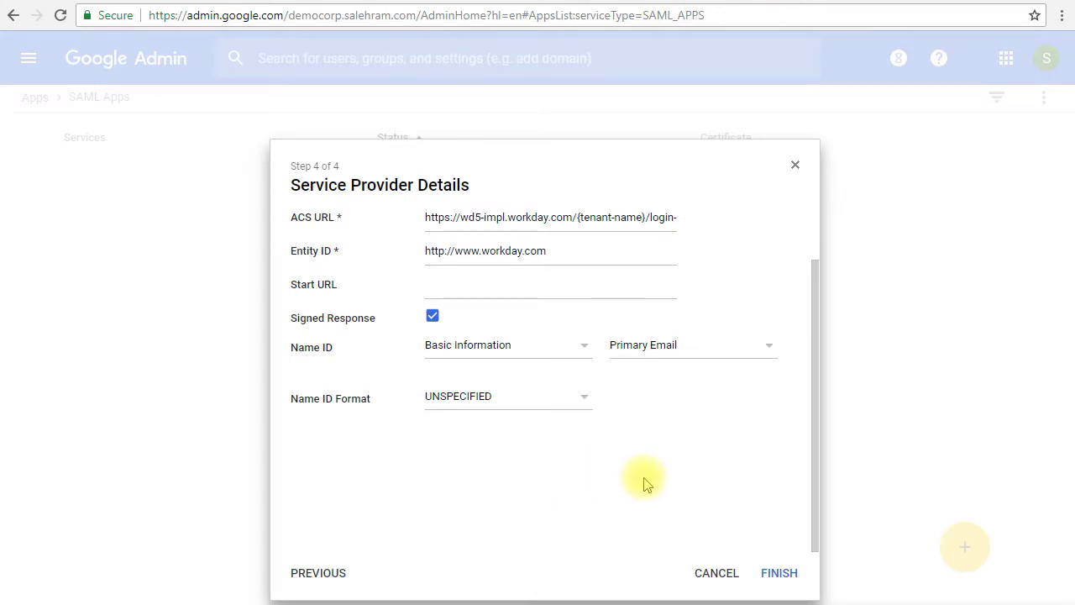
# Review Step 3's service provider details in the help article and finish the Workday setup.
pyautogui.hotkey('ctrl', 'Tab')
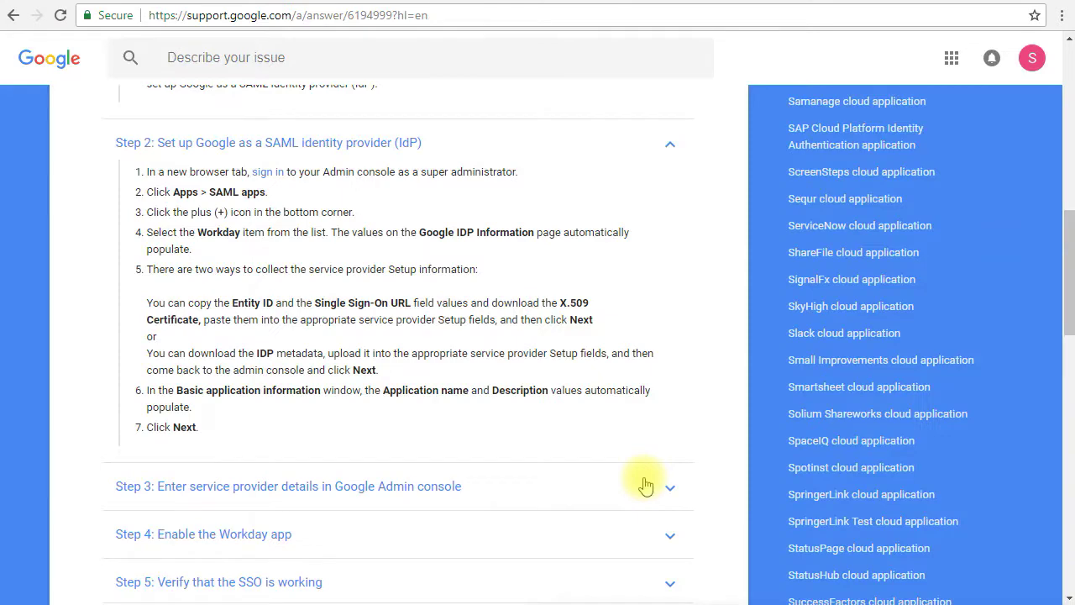
pyautogui.click(209, 500)
pyautogui.scroll(-3, 312, 408)
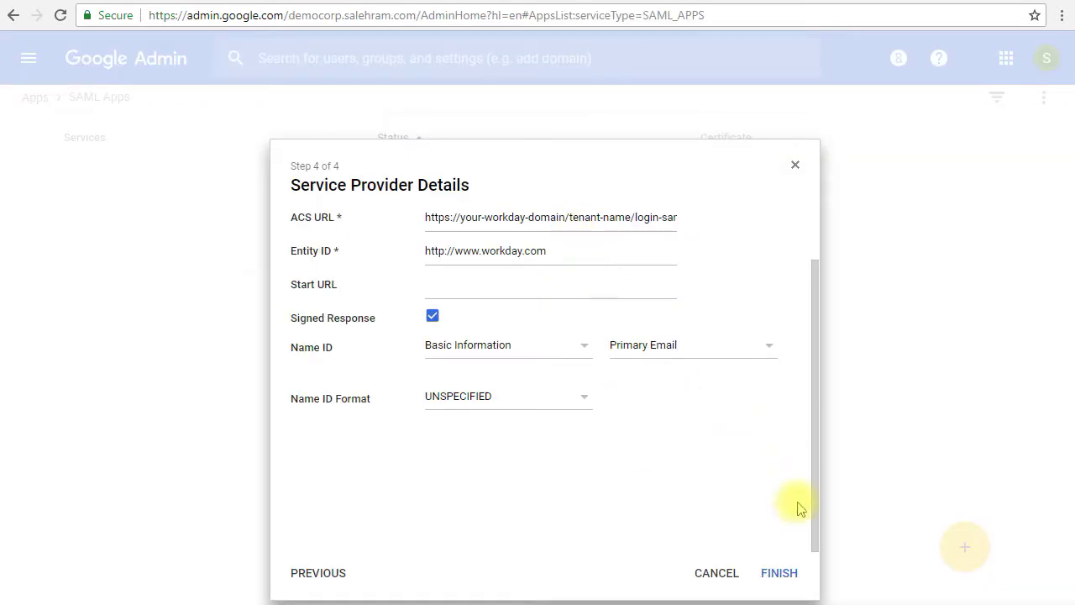
pyautogui.click(778, 573)
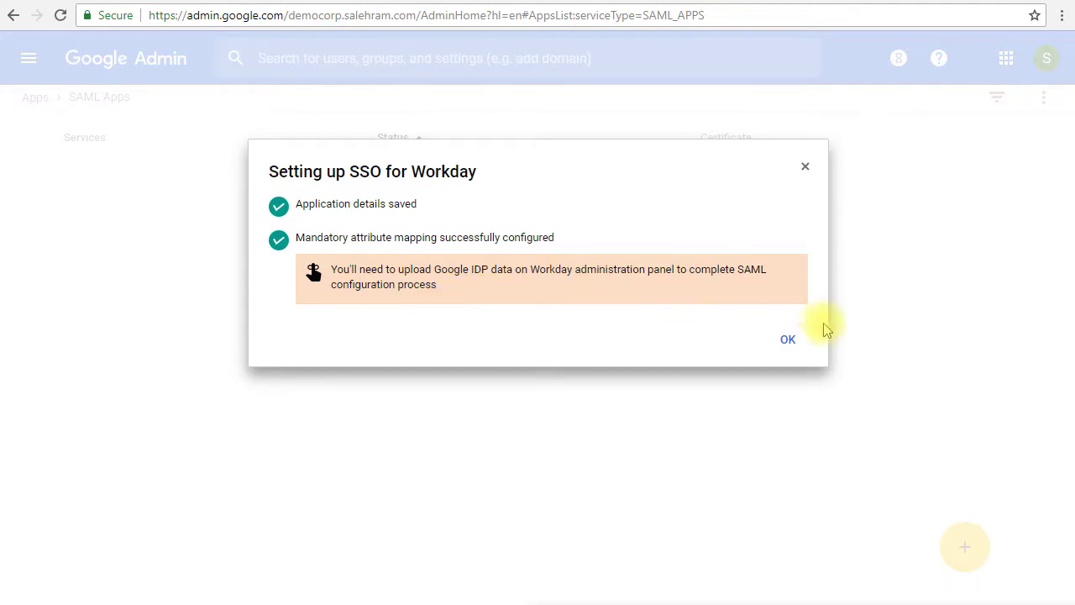
# Confirm setup and view Workday's ON/OFF service status options, leaving it OFF for everyone.
pyautogui.click(785, 338)
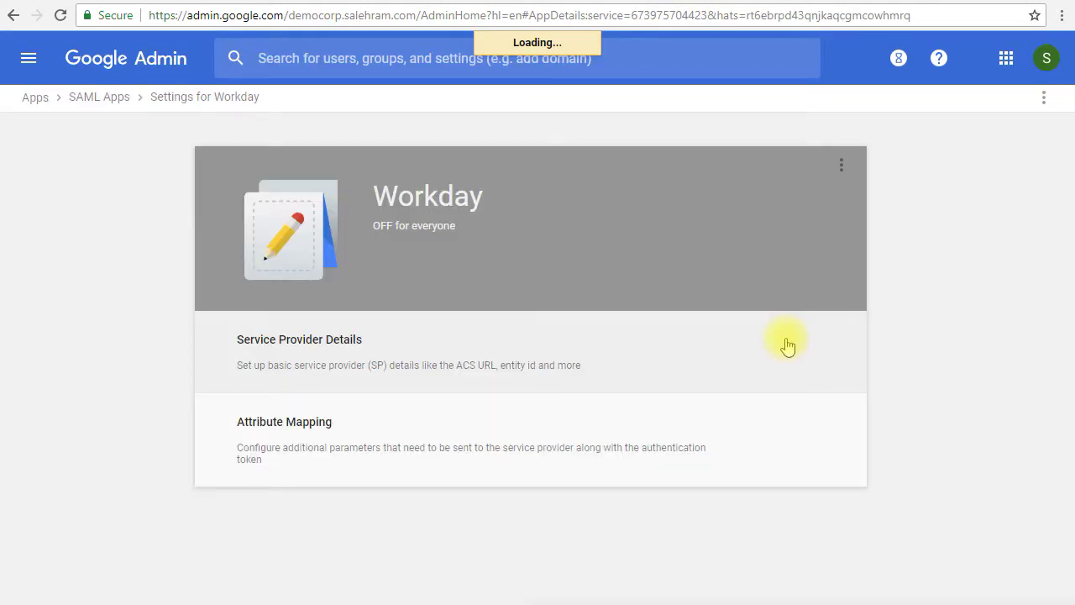
pyautogui.click(418, 226)
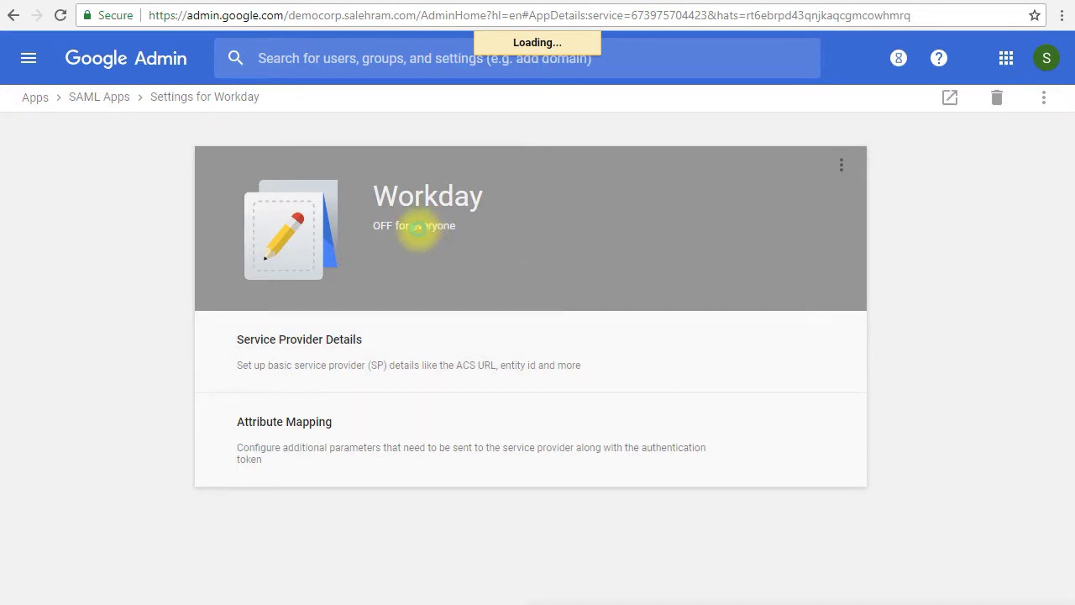
pyautogui.click(841, 165)
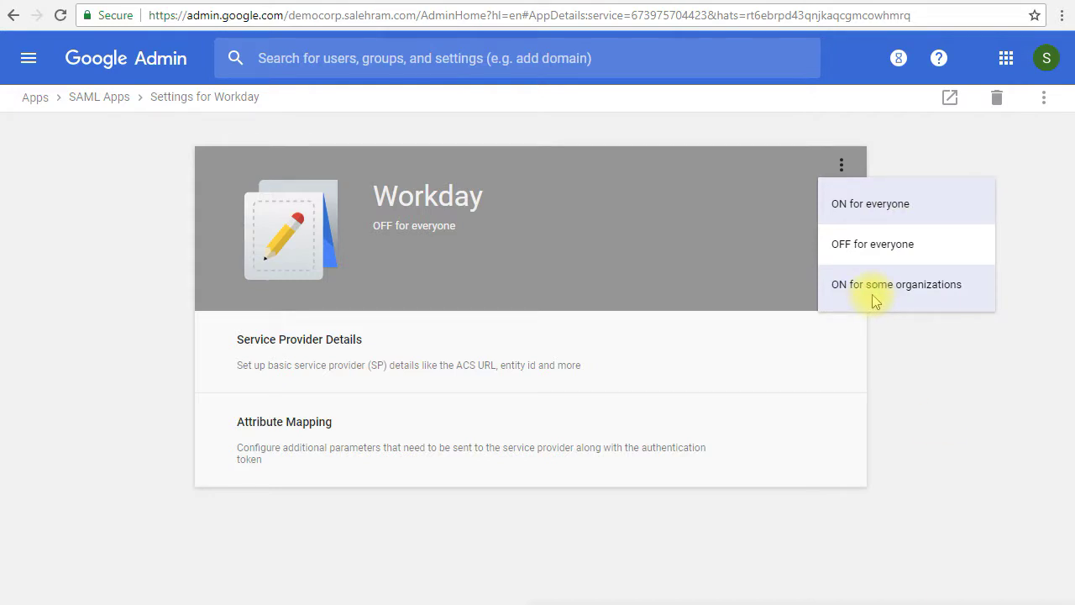
pyautogui.click(941, 427)
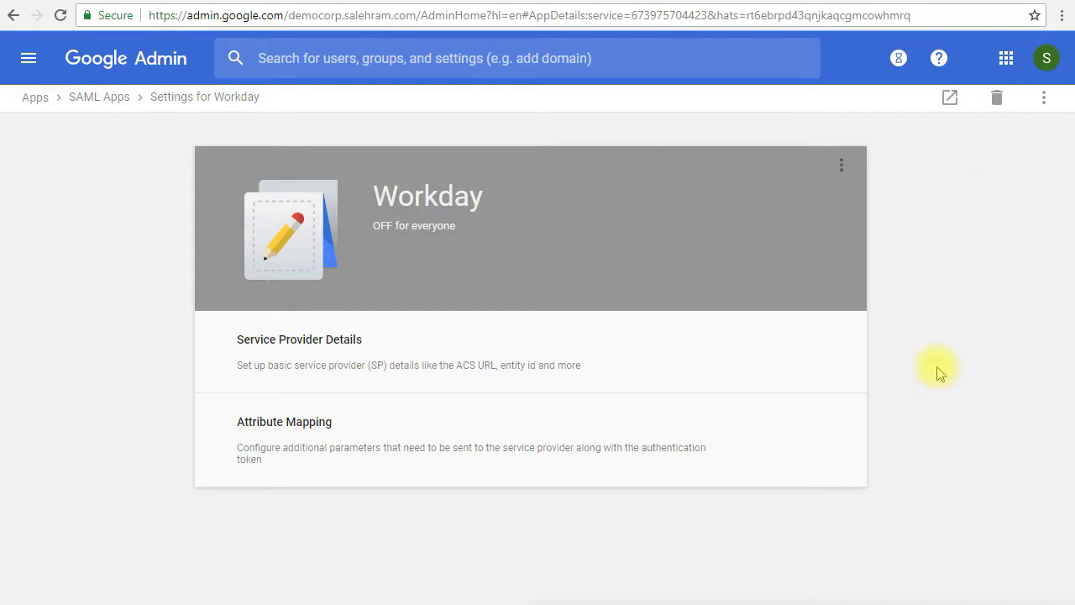